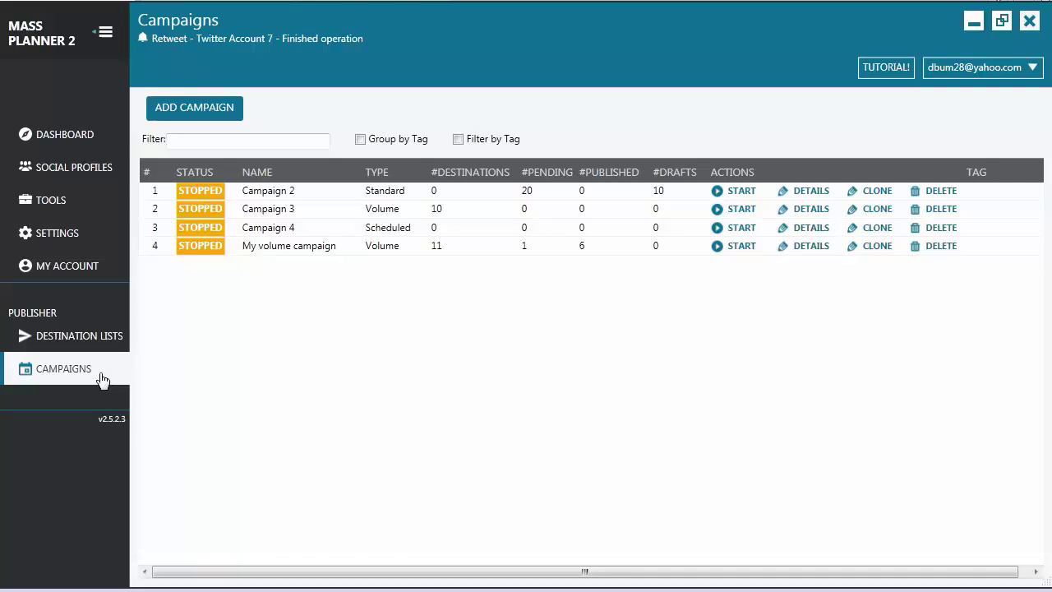
Add a new scheduled campaign, Campaign 5, and view its What To Publish settings.
left_click(207, 115)
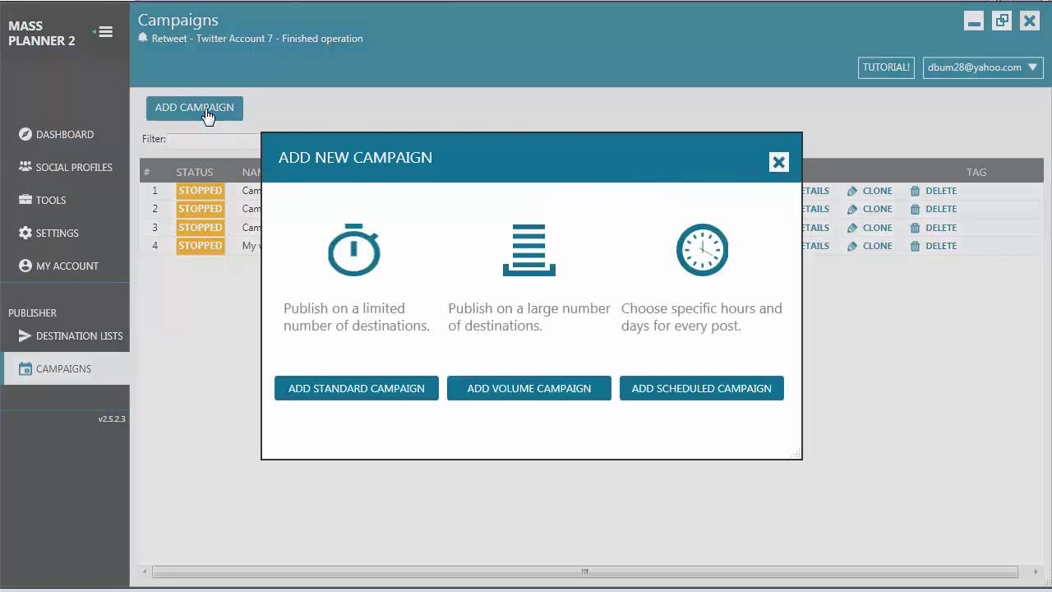
left_click(666, 396)
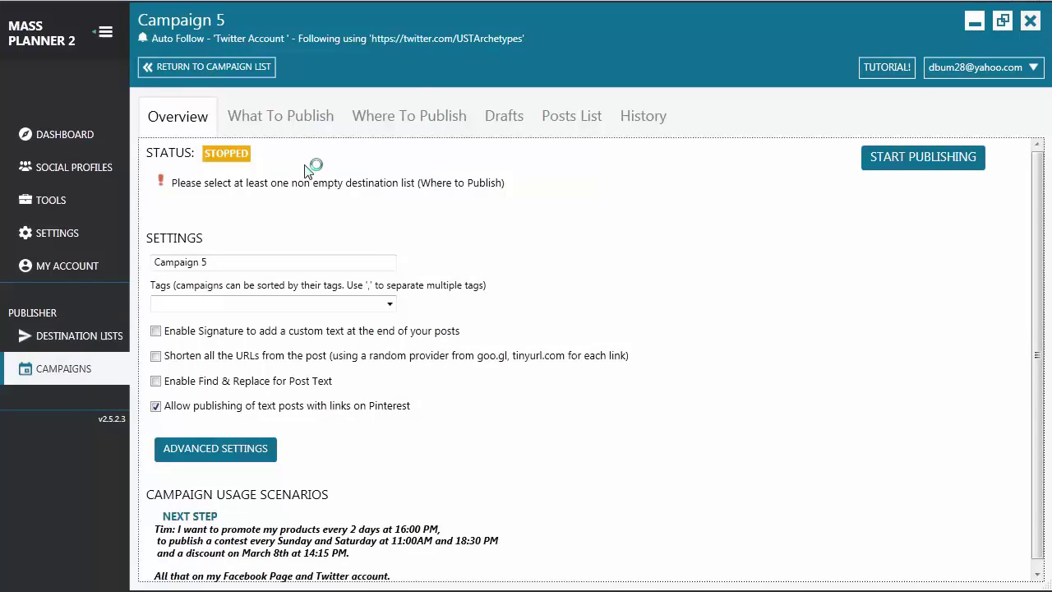
left_click(262, 125)
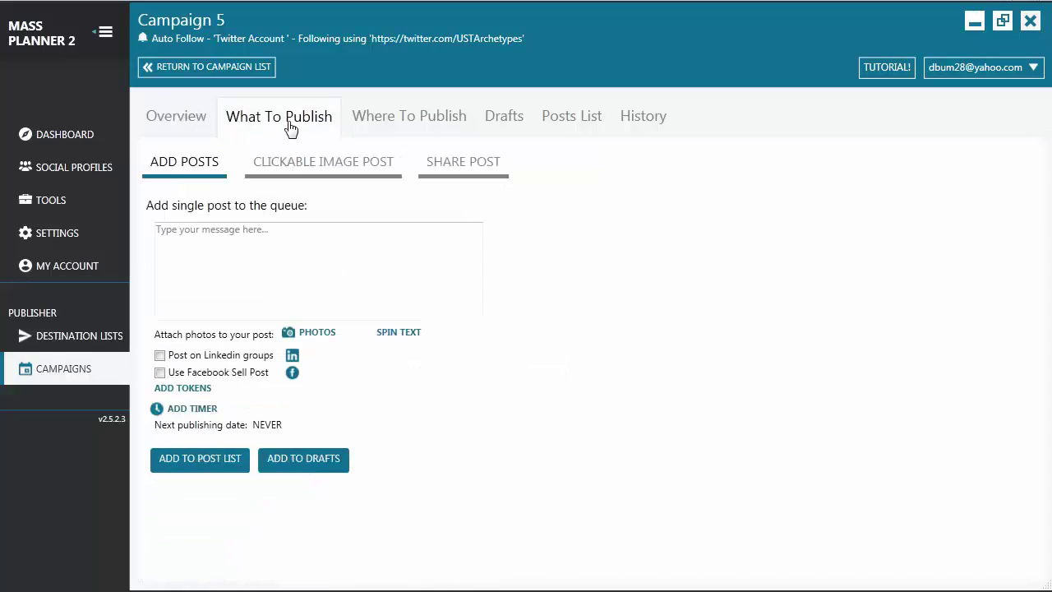
Review Campaign 5's Where To Publish, Drafts, Posts List and History tabs, ending on Overview.
left_click(384, 126)
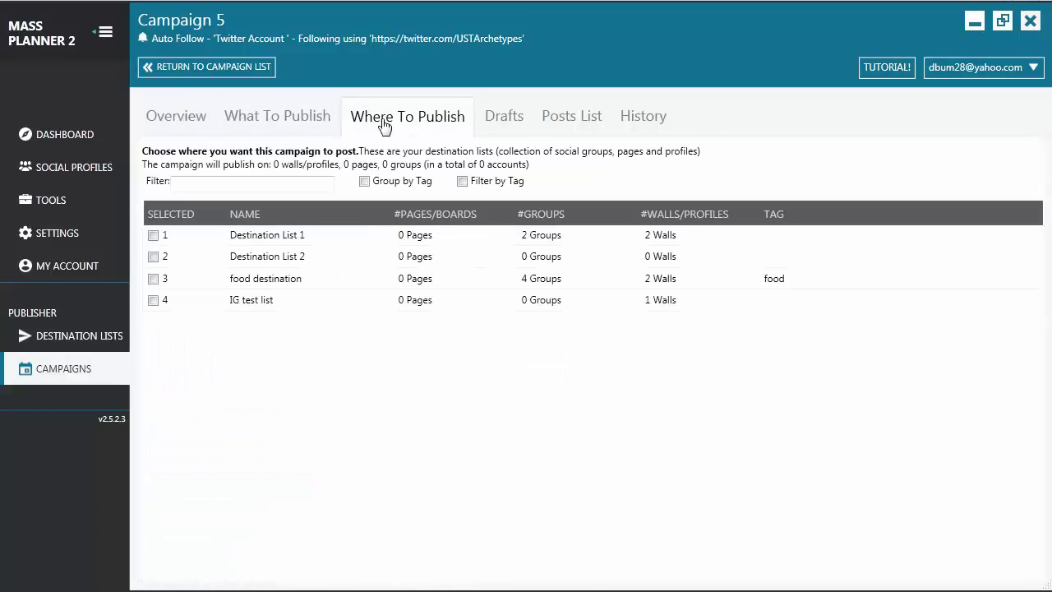
left_click(502, 121)
left_click(559, 121)
left_click(646, 128)
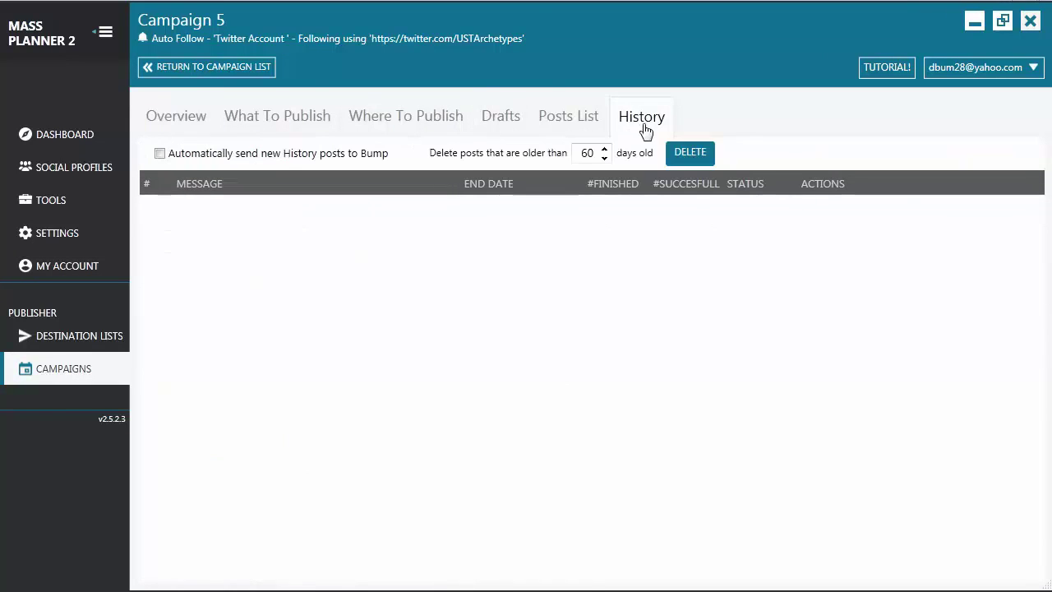
left_click(187, 132)
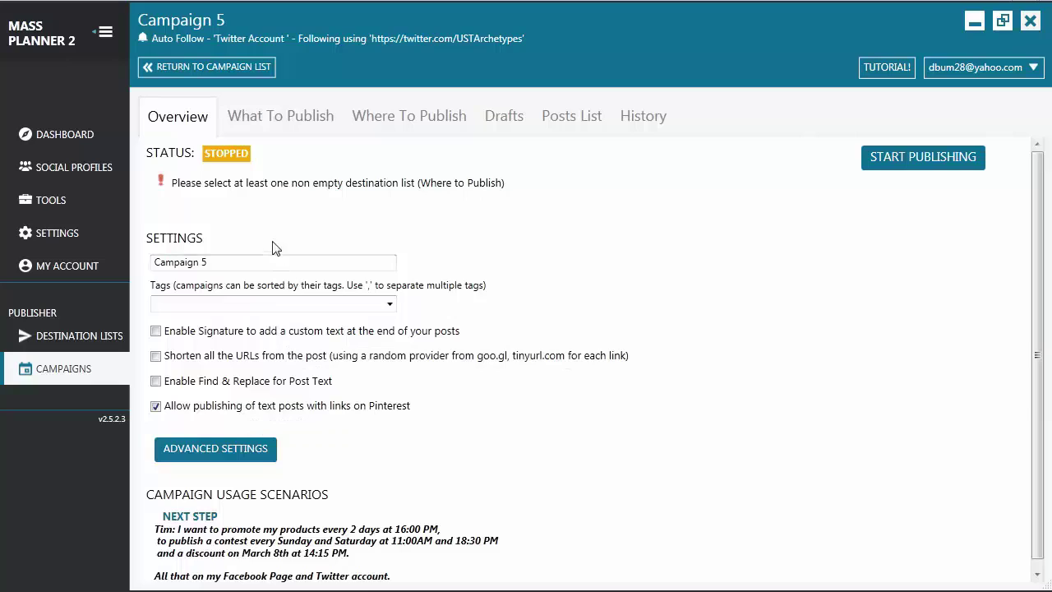
Rename the campaign from Campaign 5 to 'Christmas Greetings'.
left_click(198, 261)
triple_click(198, 261)
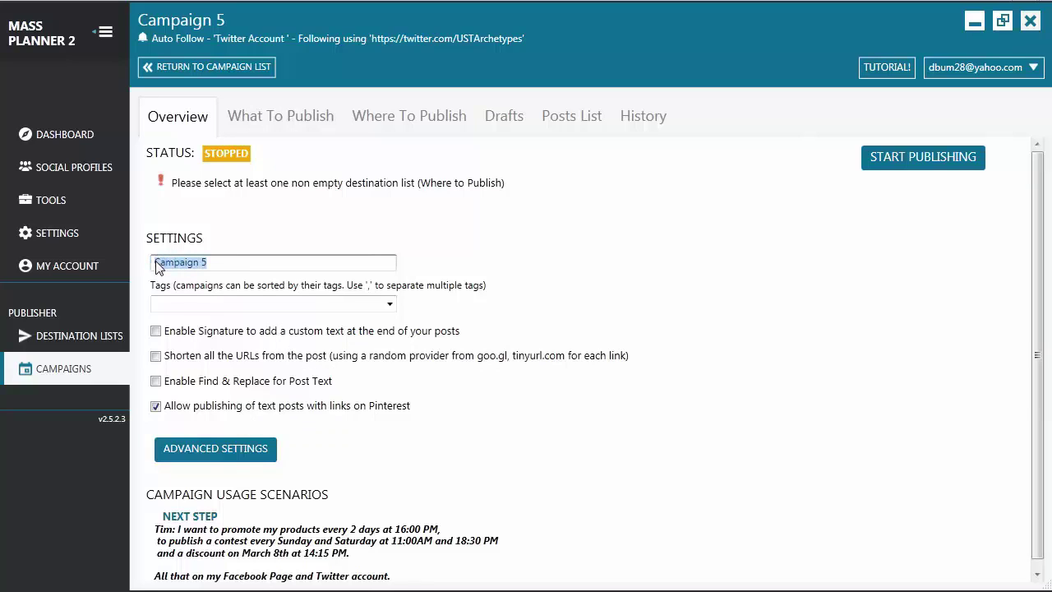
type("Christmas Greetings")
Look over the clickable image and share post forms, ending on the single post form.
left_click(300, 123)
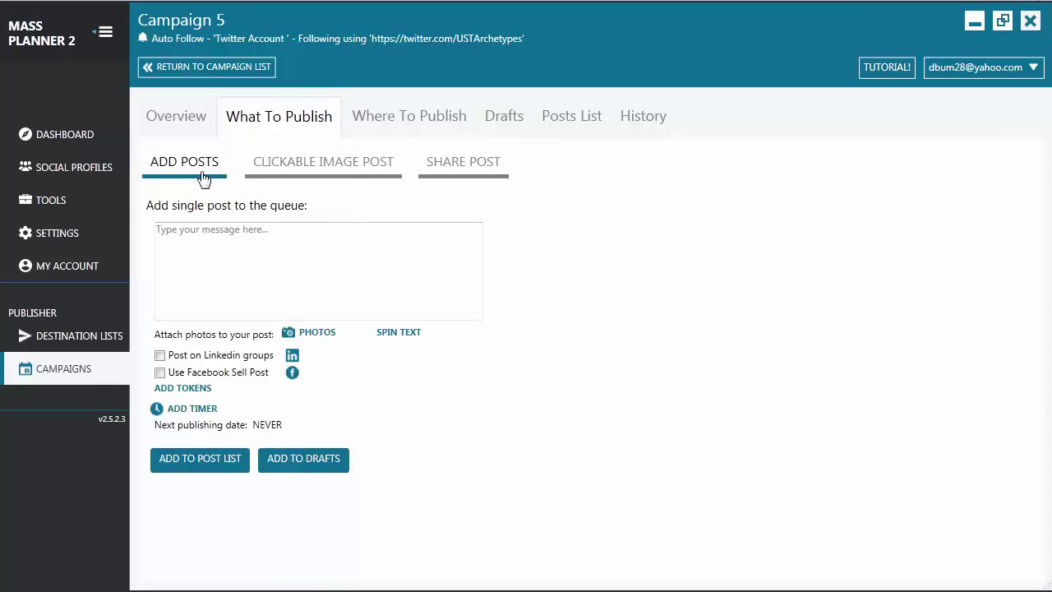
left_click(301, 174)
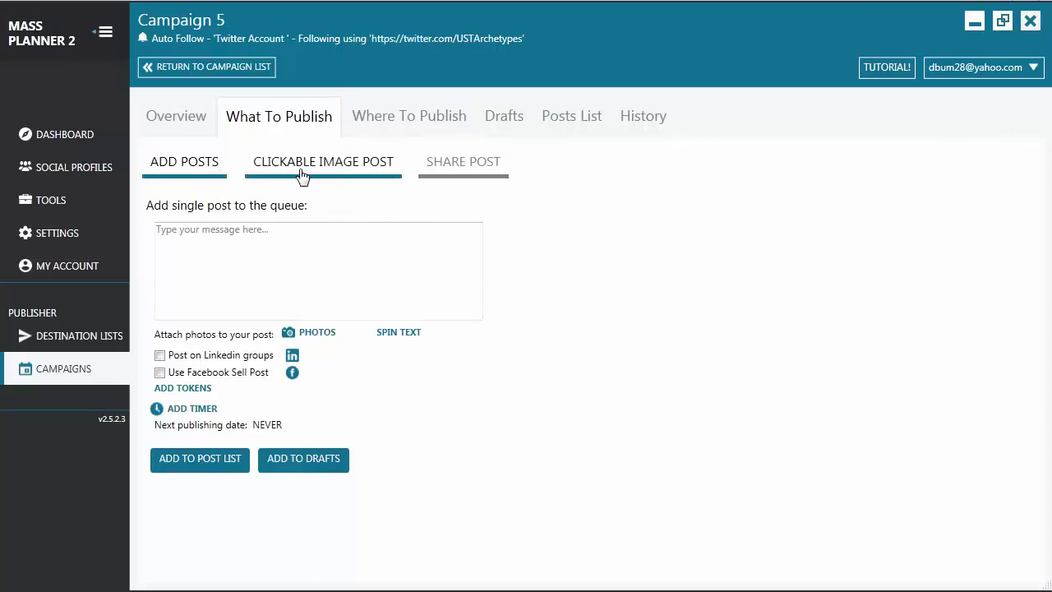
left_click(460, 169)
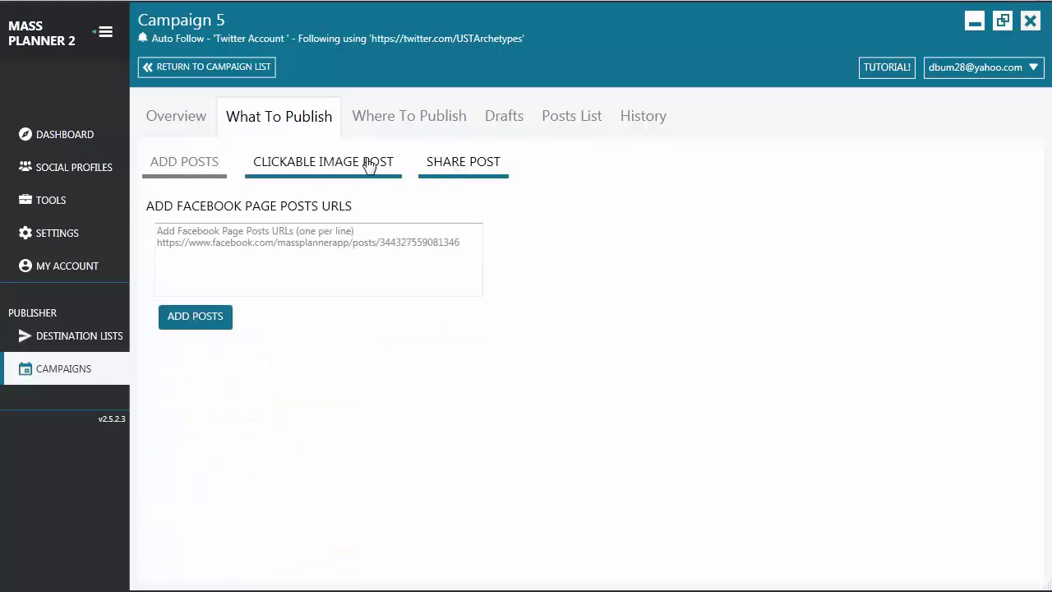
left_click(189, 169)
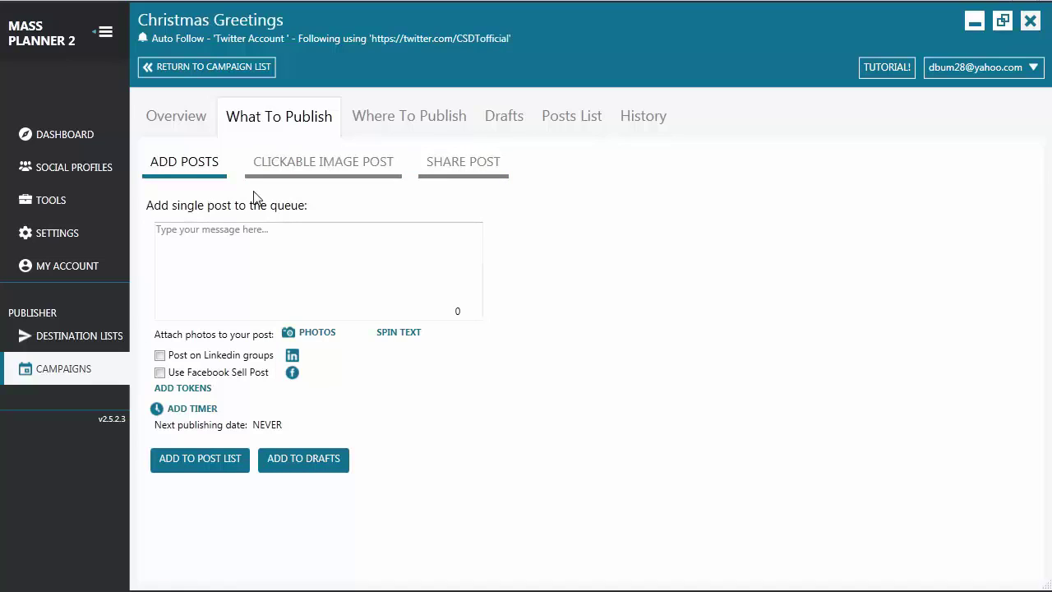
Write 'Happy Holidays!' as the post message and attach the Christmas image from the computer.
left_click(174, 243)
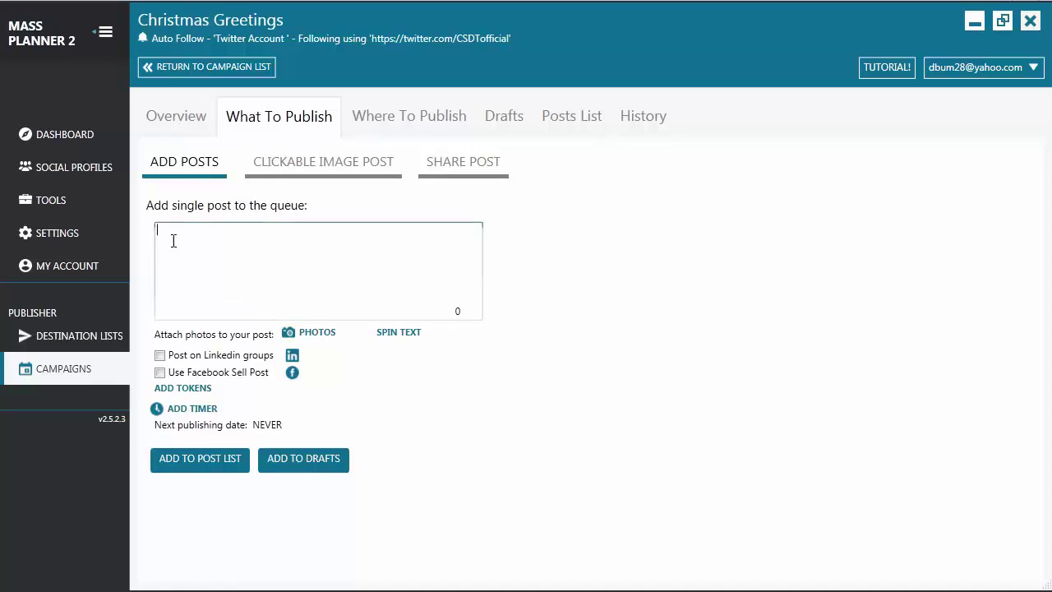
type("Happy Holidays!")
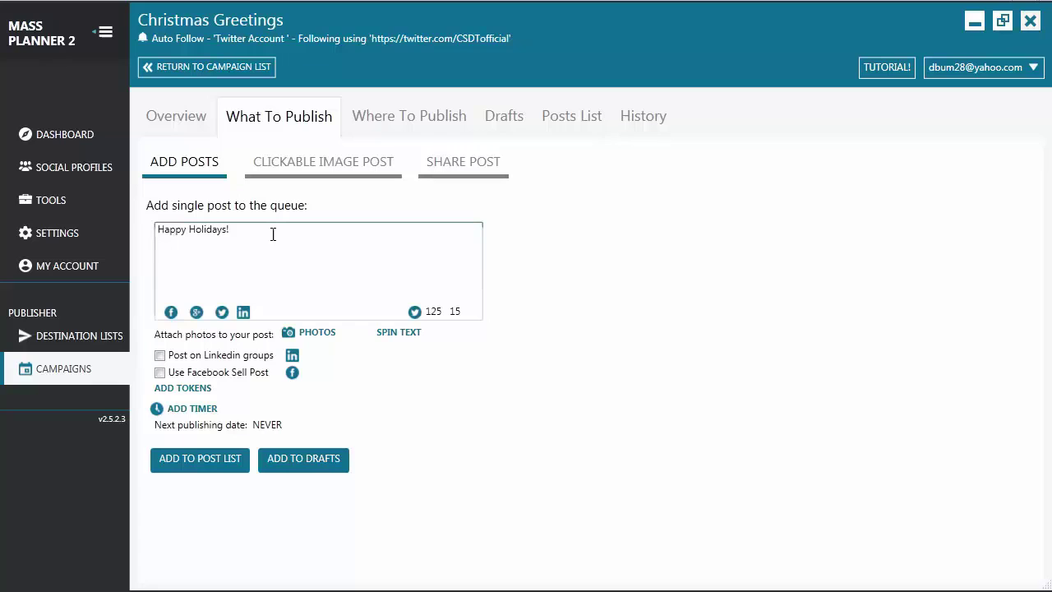
left_click(319, 333)
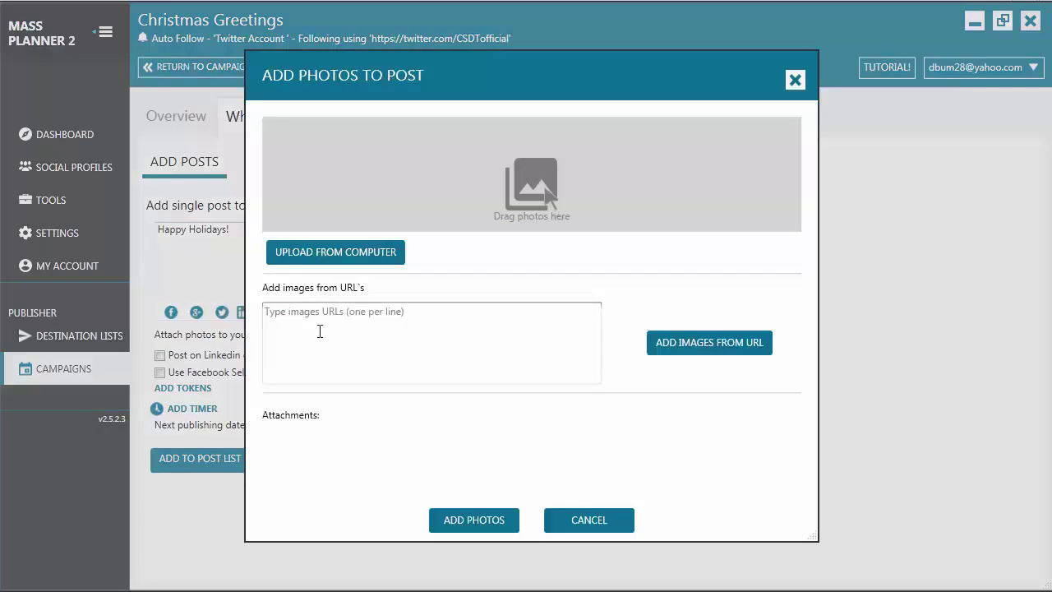
left_click(306, 255)
left_click(670, 424)
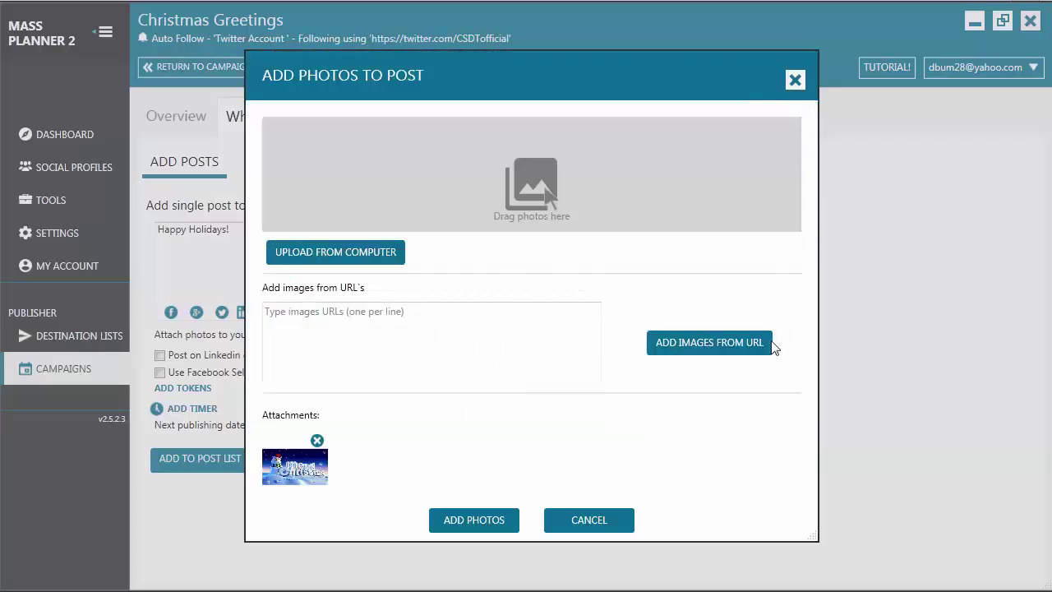
left_click(484, 517)
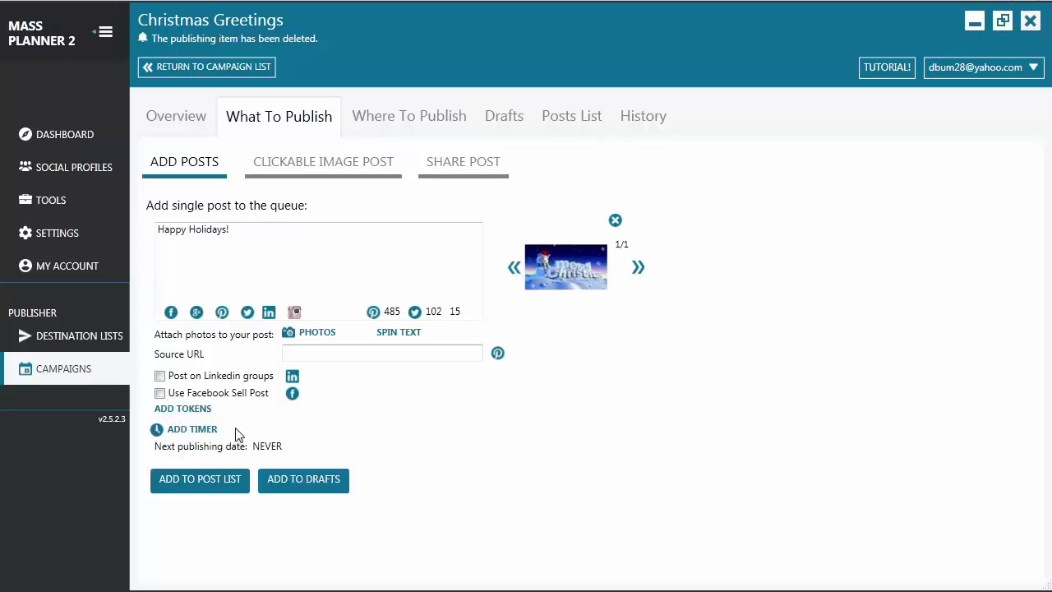
Add a posting timer with start date December 25, 2015.
left_click(192, 430)
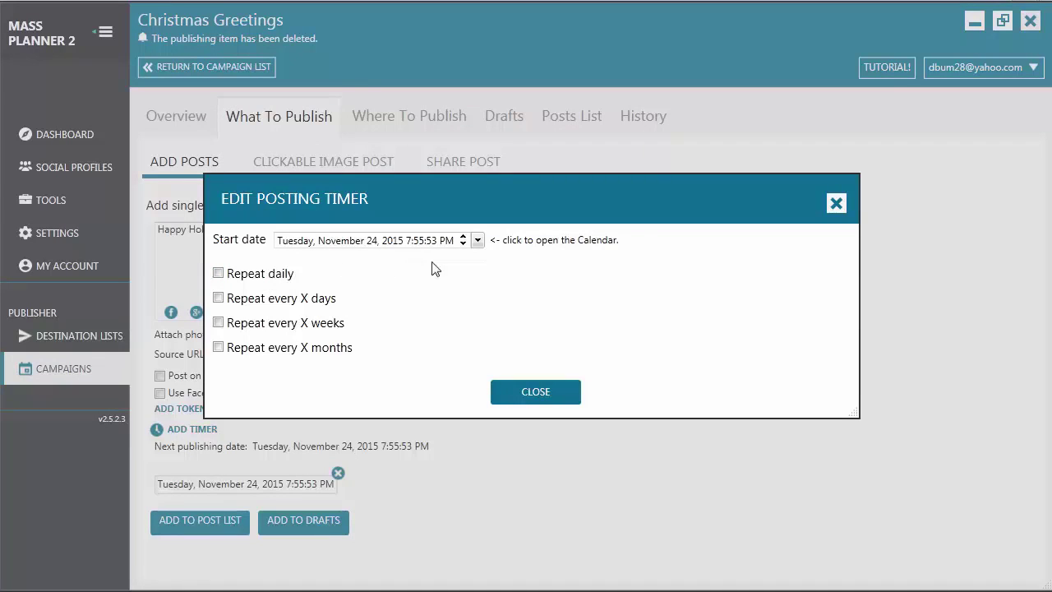
left_click(477, 241)
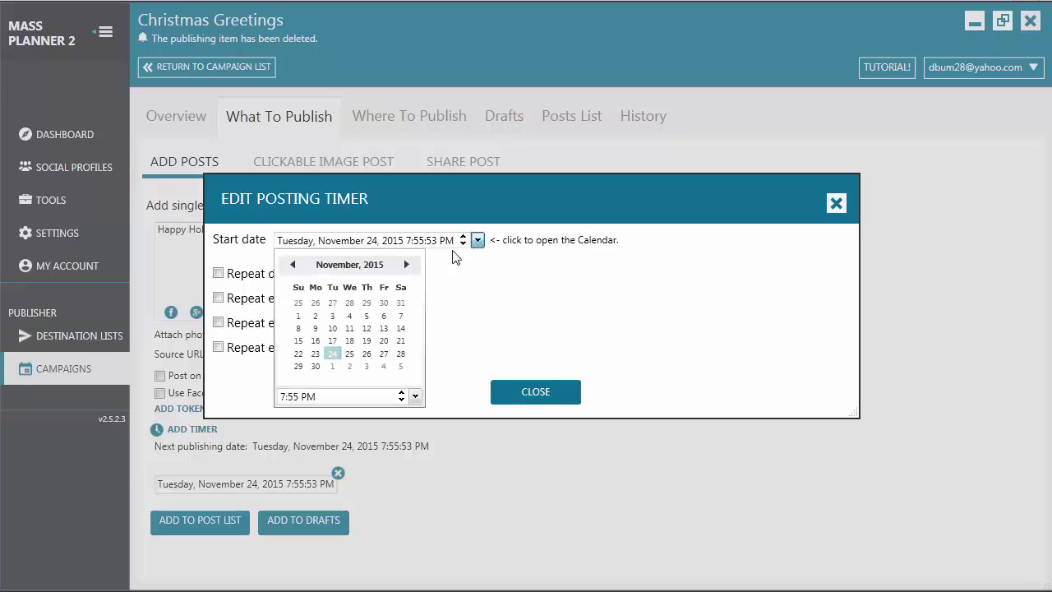
left_click(406, 265)
left_click(387, 343)
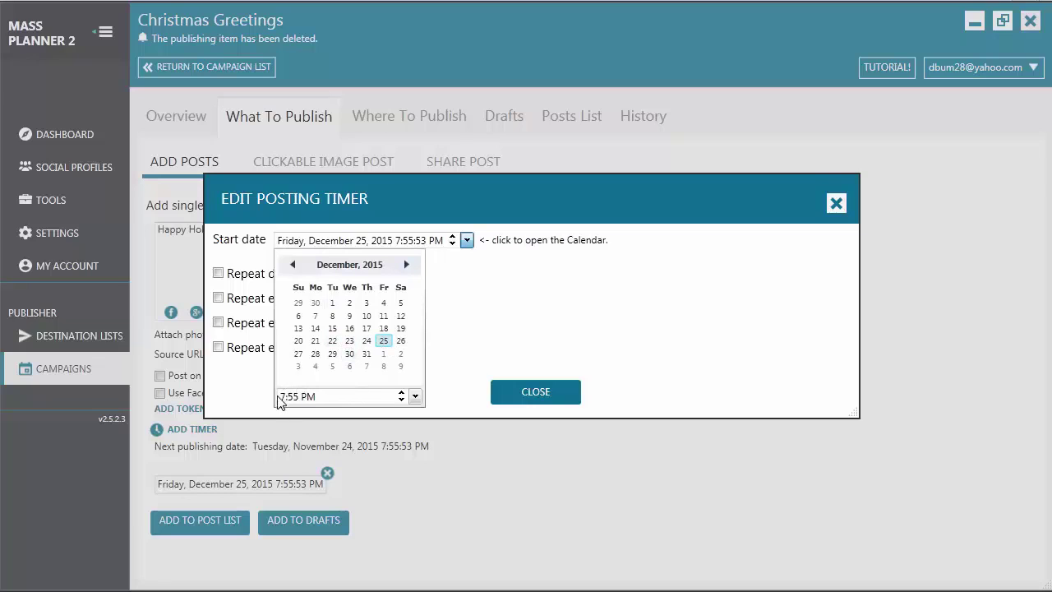
left_click(439, 347)
Try the daily, every-3-days, weekly and monthly repeat options, leaving repeat turned off.
left_click(218, 274)
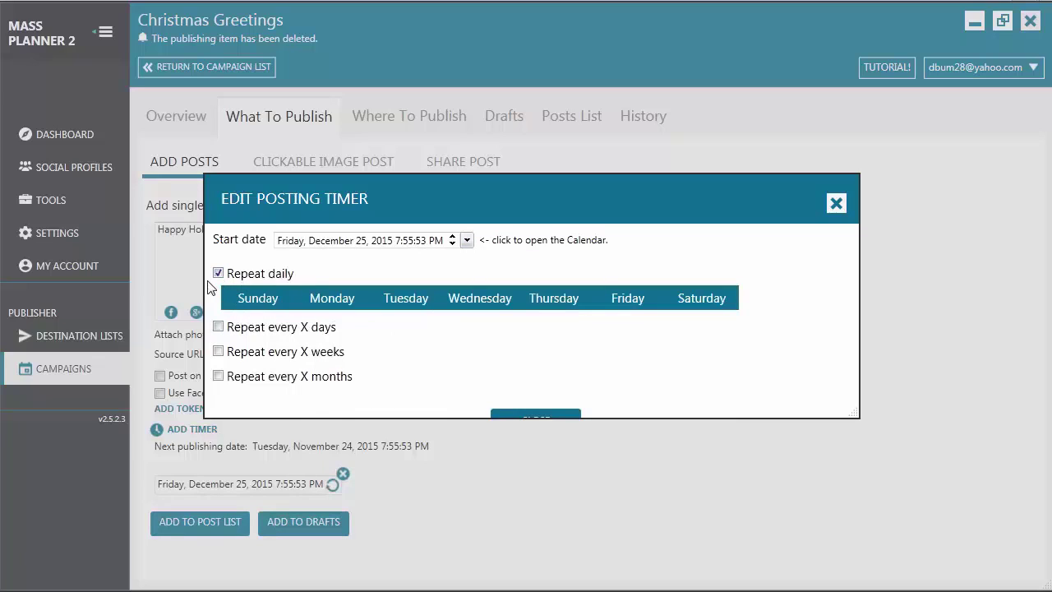
left_click(218, 327)
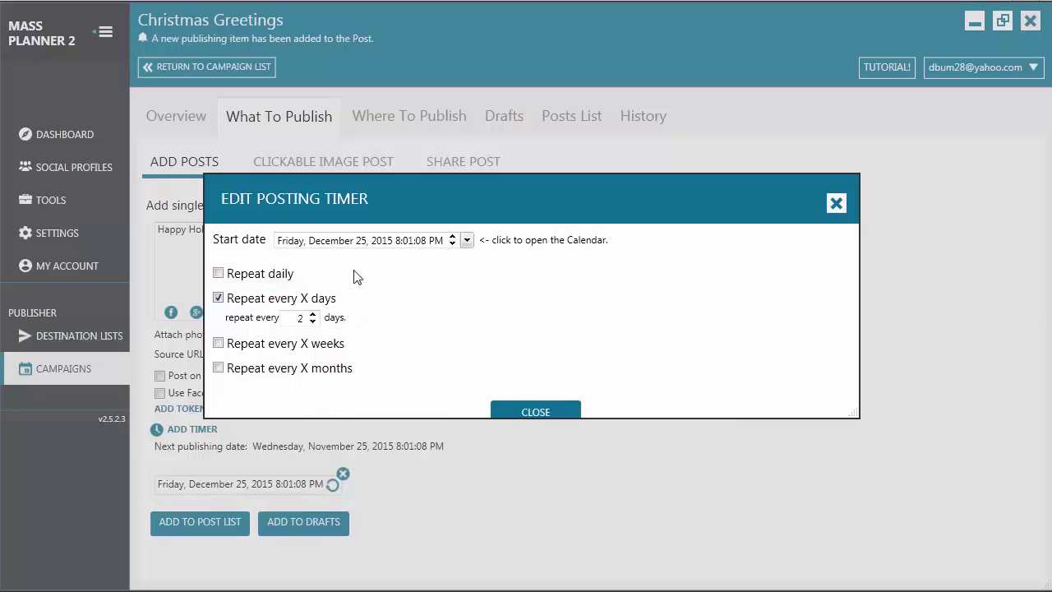
double_click(300, 318)
type("3")
left_click(219, 344)
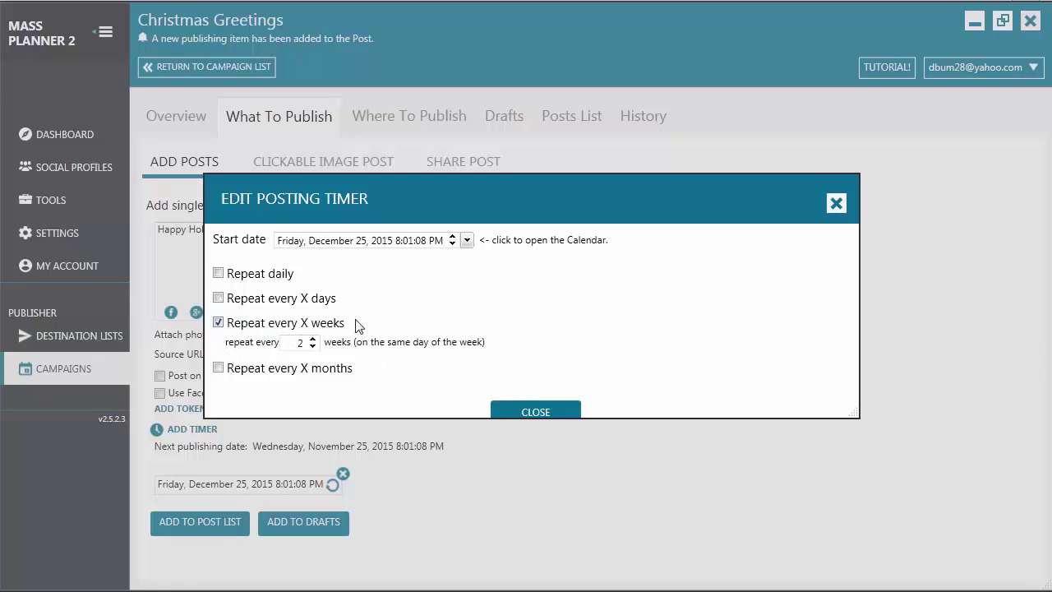
left_click(218, 368)
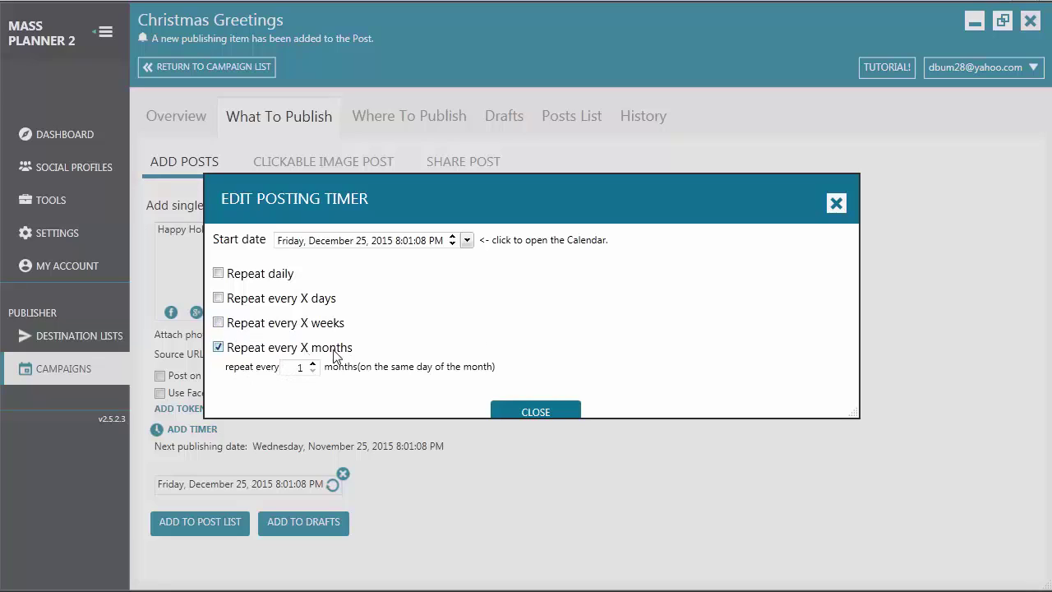
left_click(219, 347)
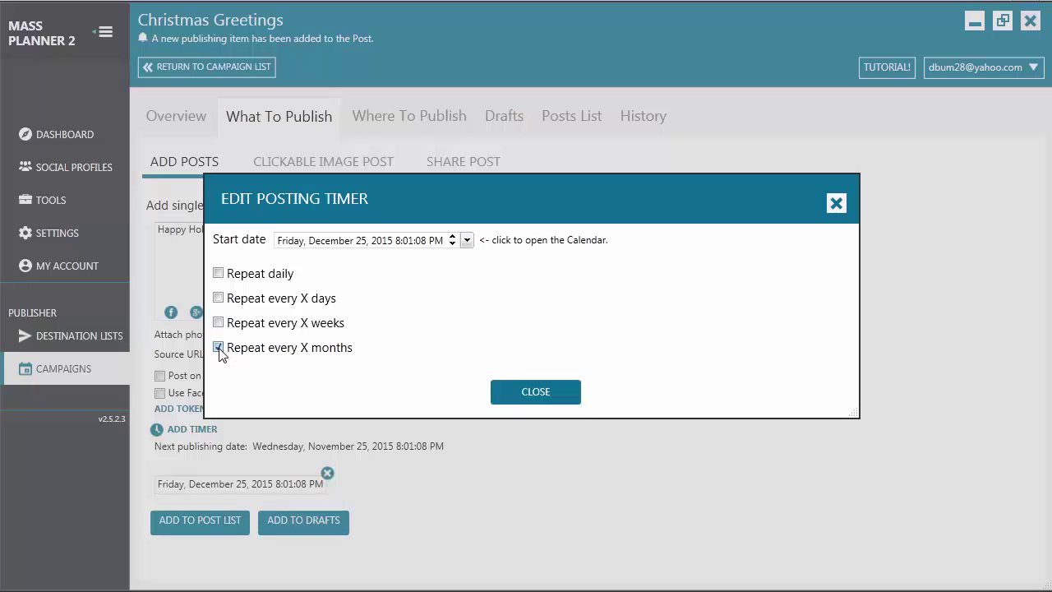
Save the December 25 timer and add the Happy Holidays! post to the post list.
left_click(507, 395)
left_click(200, 522)
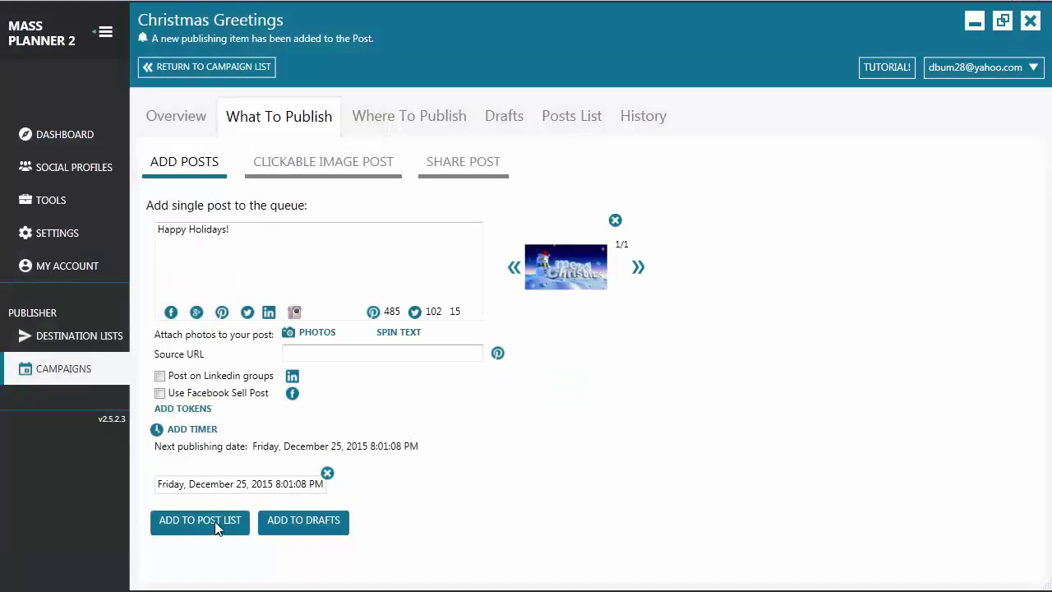
left_click(421, 116)
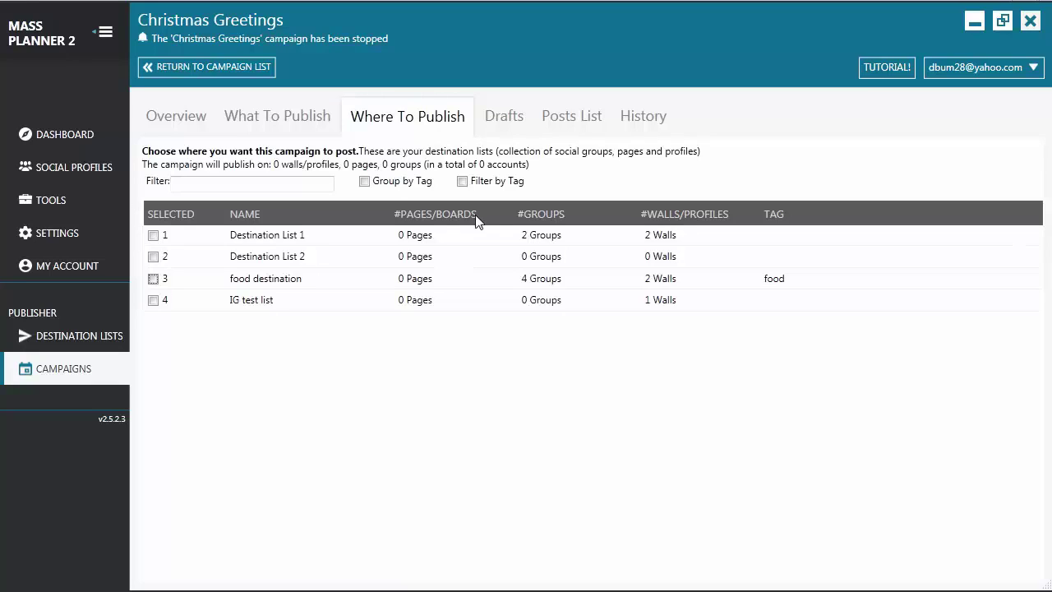
Tick Destination List 1 and food destination as targets, then check the empty Drafts.
left_click(153, 235)
left_click(154, 280)
left_click(505, 122)
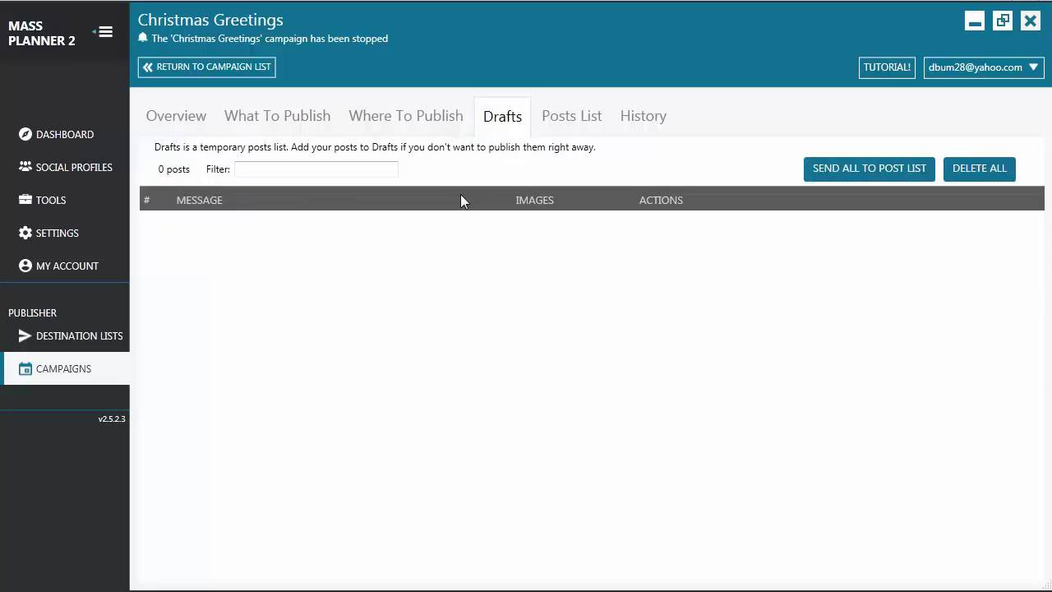
In Posts List, add a December 15, 2015 timer repeating daily, excluding Sundays and Fridays.
left_click(569, 118)
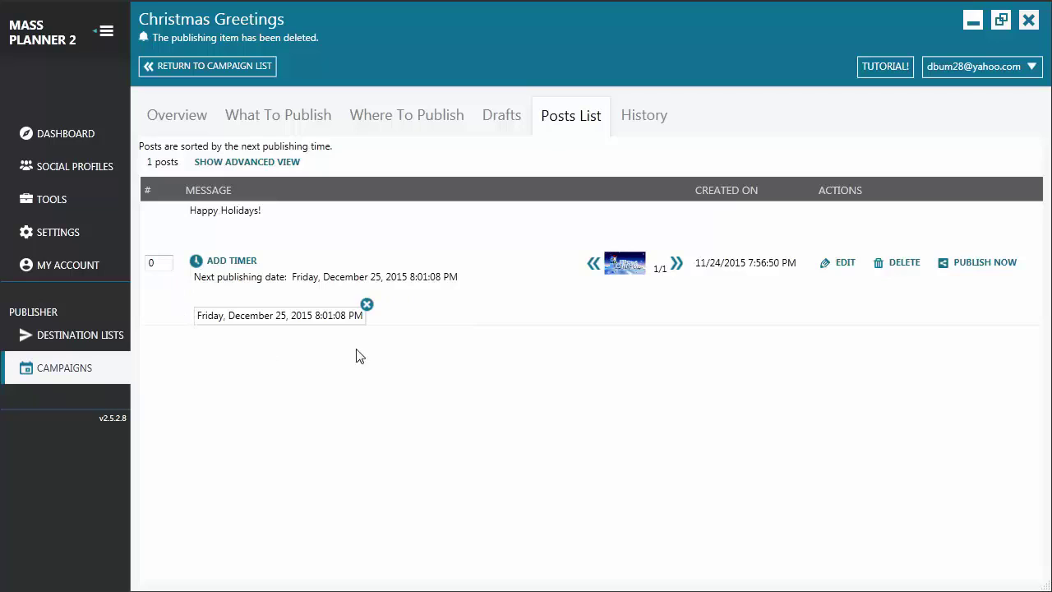
left_click(232, 262)
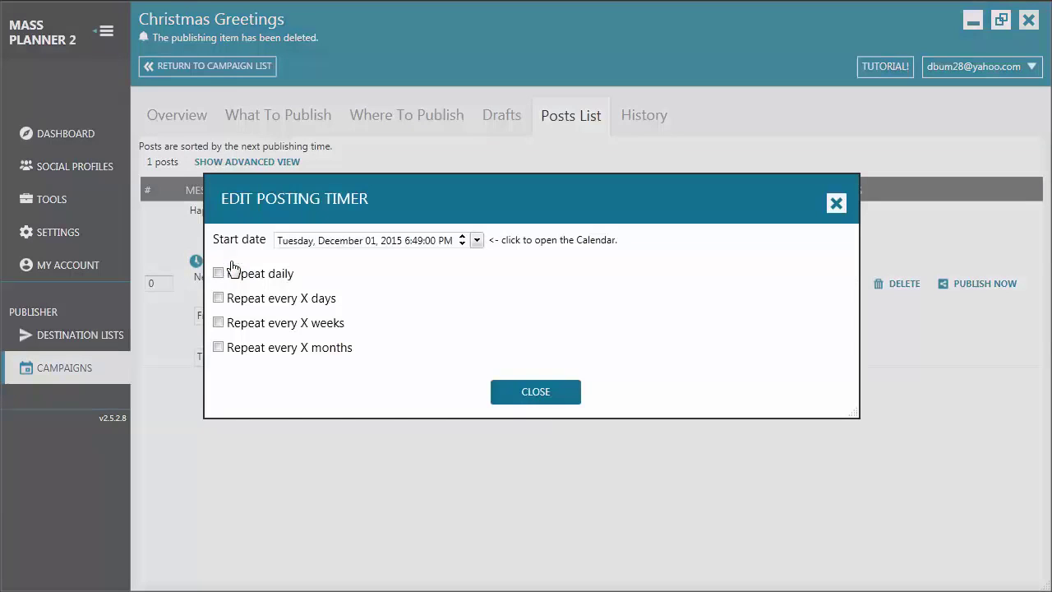
left_click(476, 240)
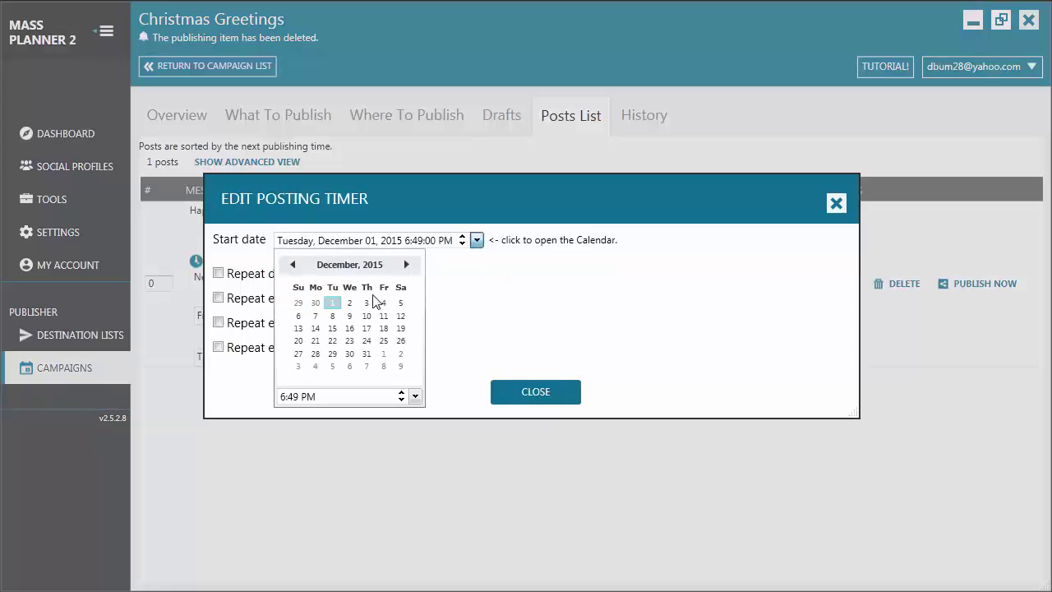
left_click(332, 328)
left_click(444, 342)
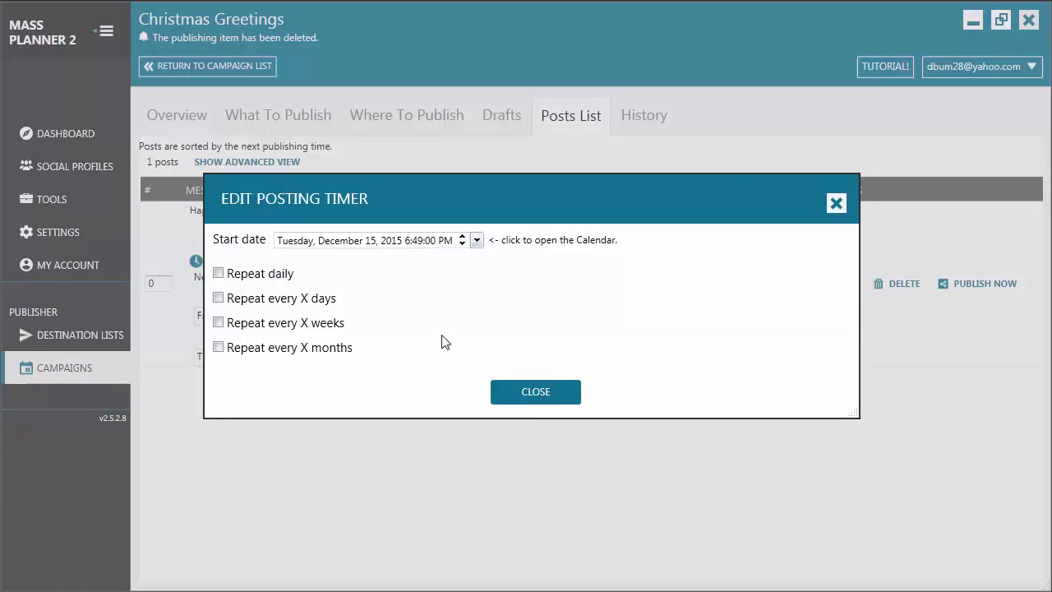
left_click(229, 275)
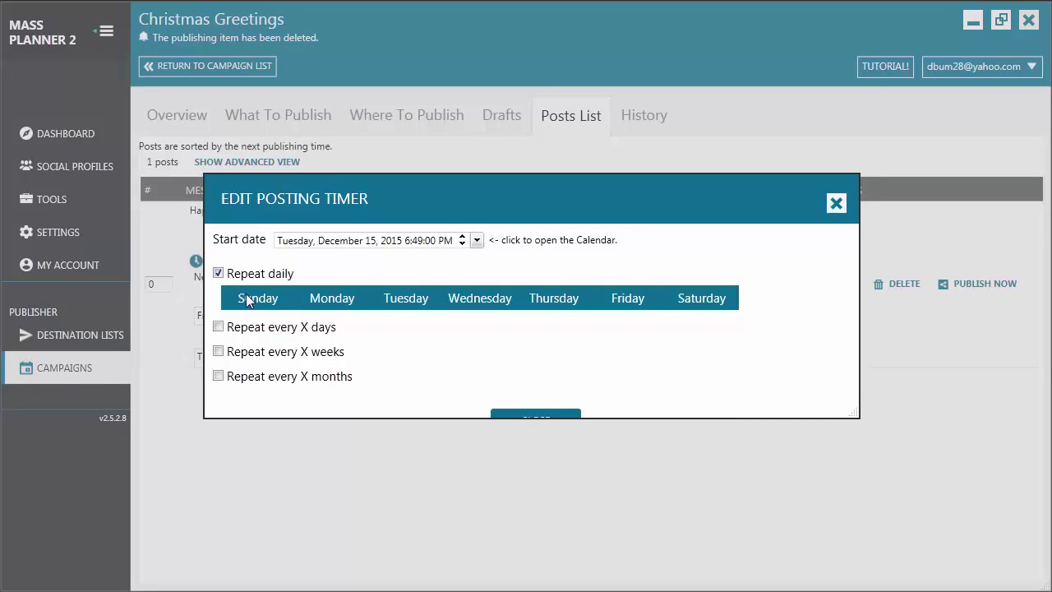
left_click(252, 301)
left_click(628, 301)
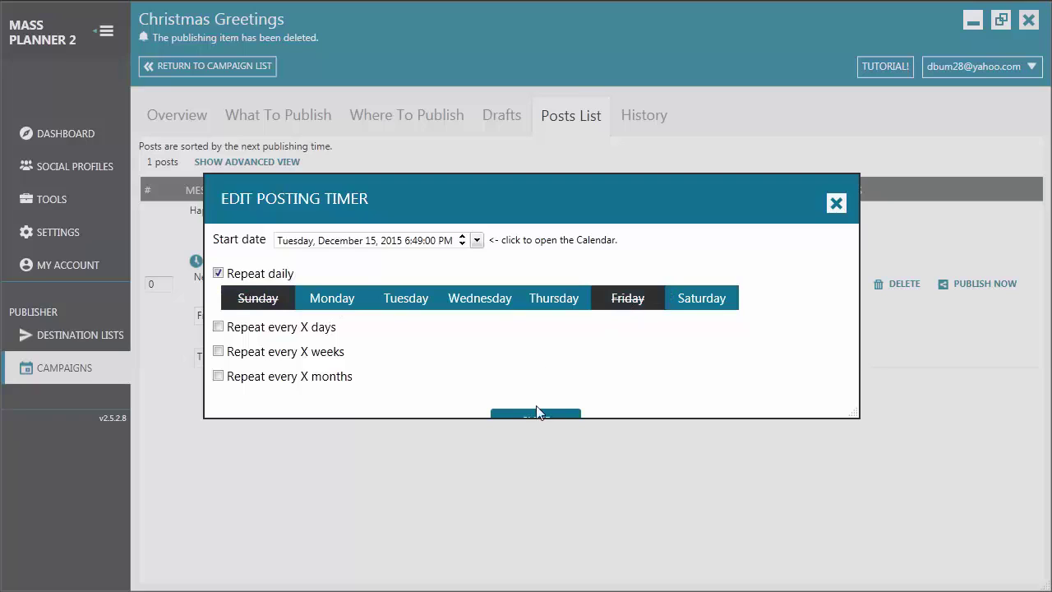
left_click(537, 415)
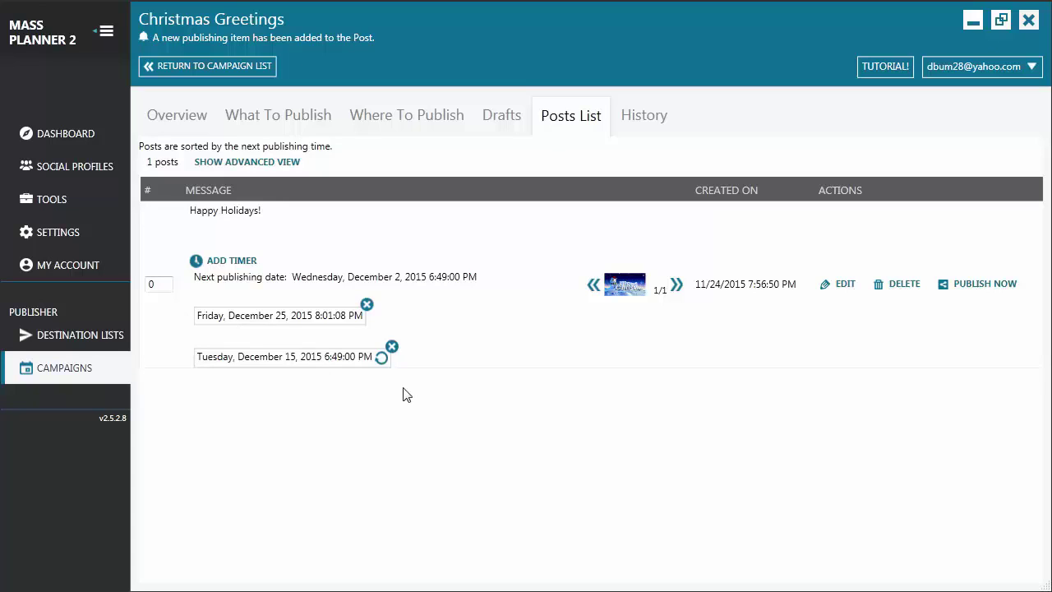
Add another timer with start date December 27, 2015, set to repeat every 2 days.
left_click(242, 269)
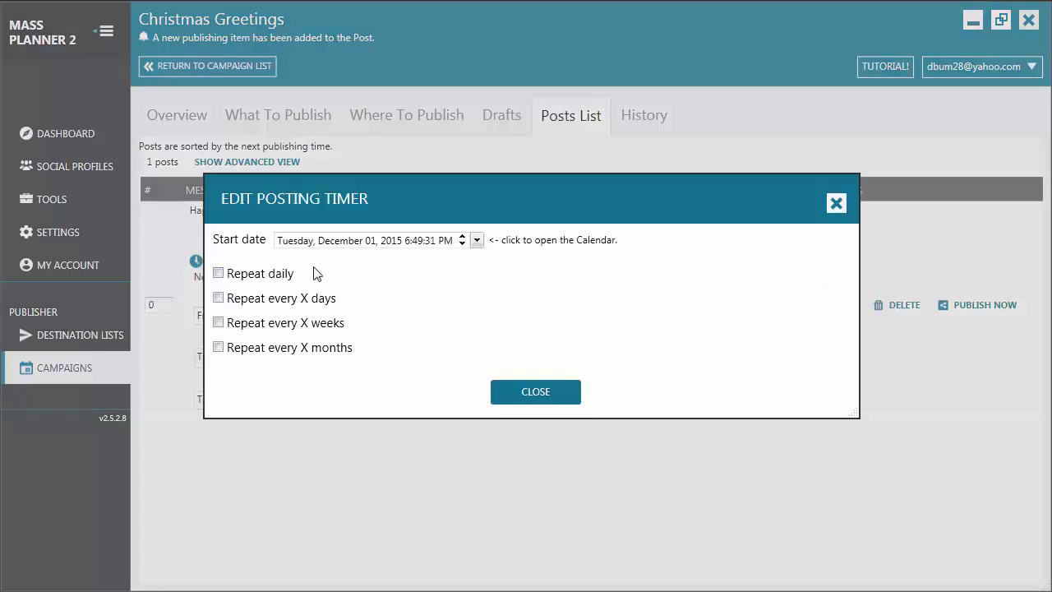
left_click(476, 241)
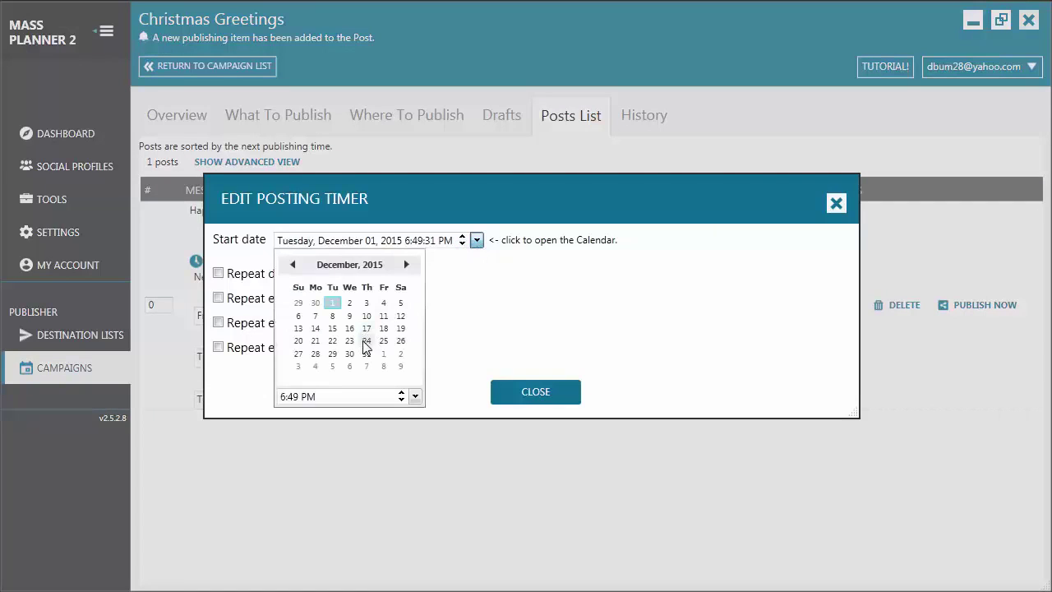
left_click(298, 353)
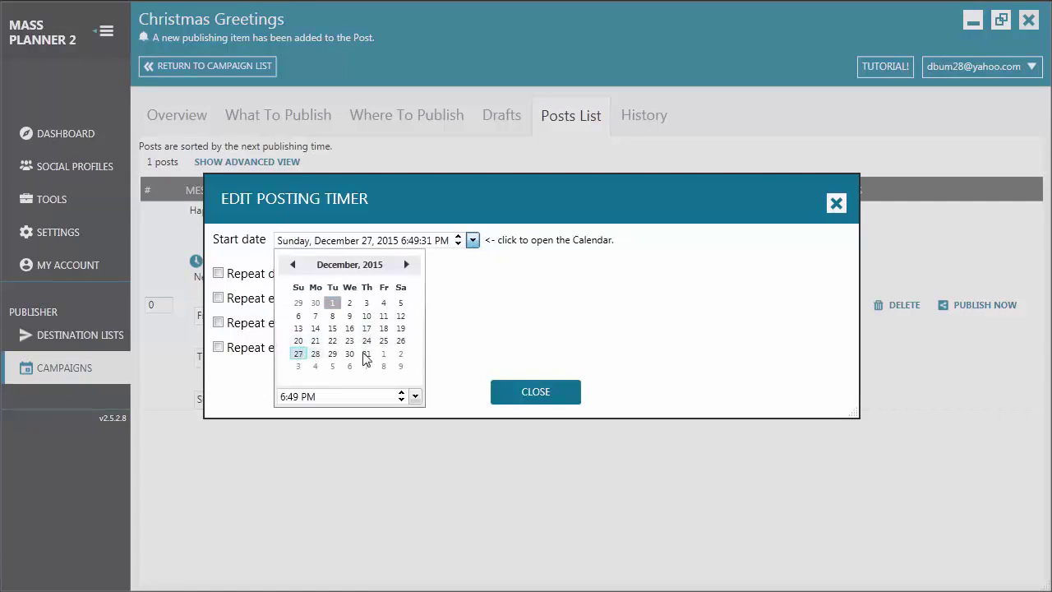
left_click(457, 333)
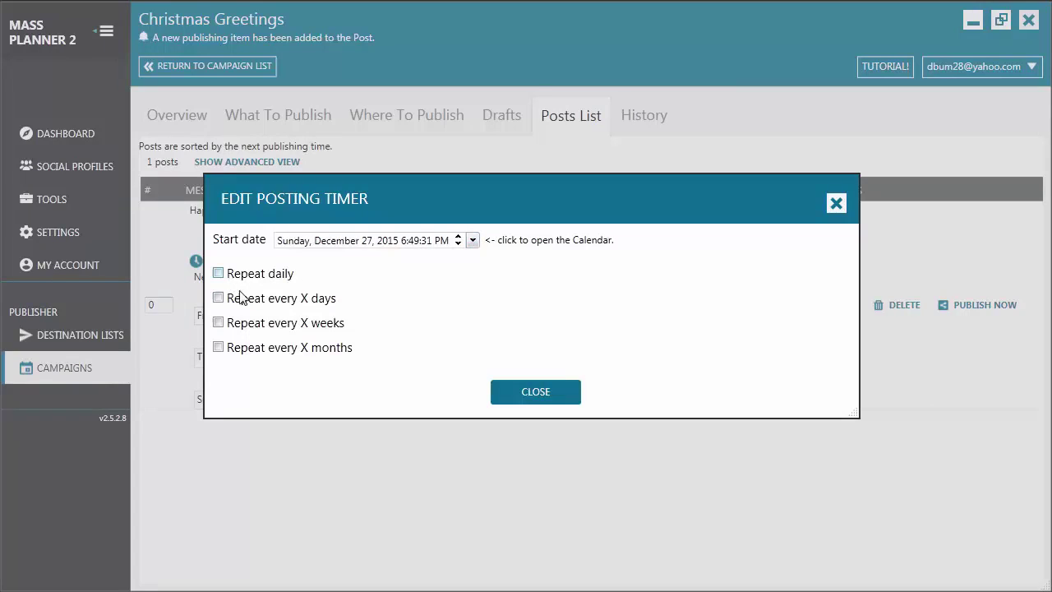
left_click(218, 298)
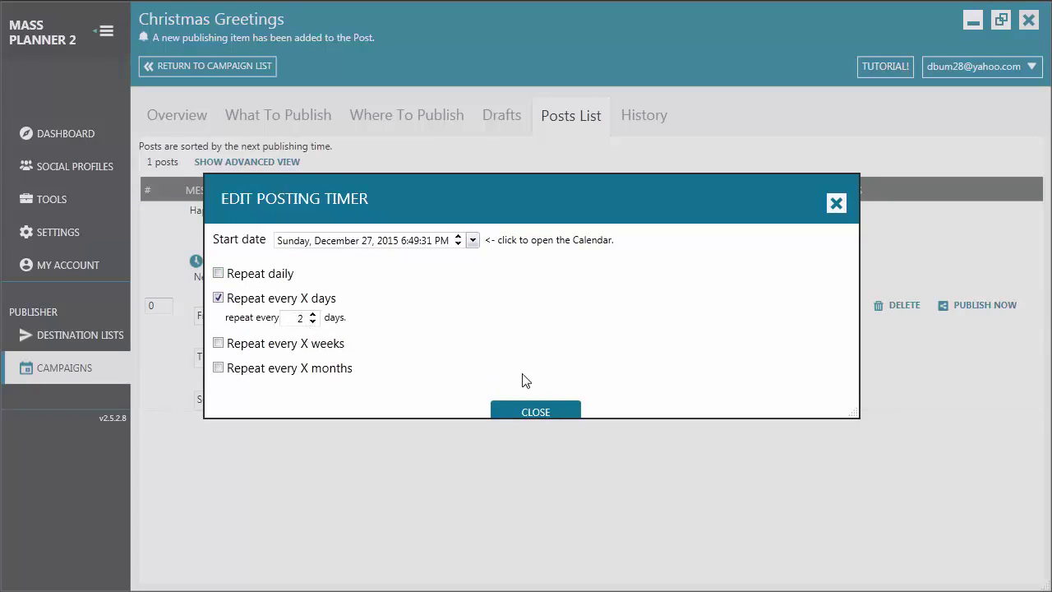
left_click(519, 411)
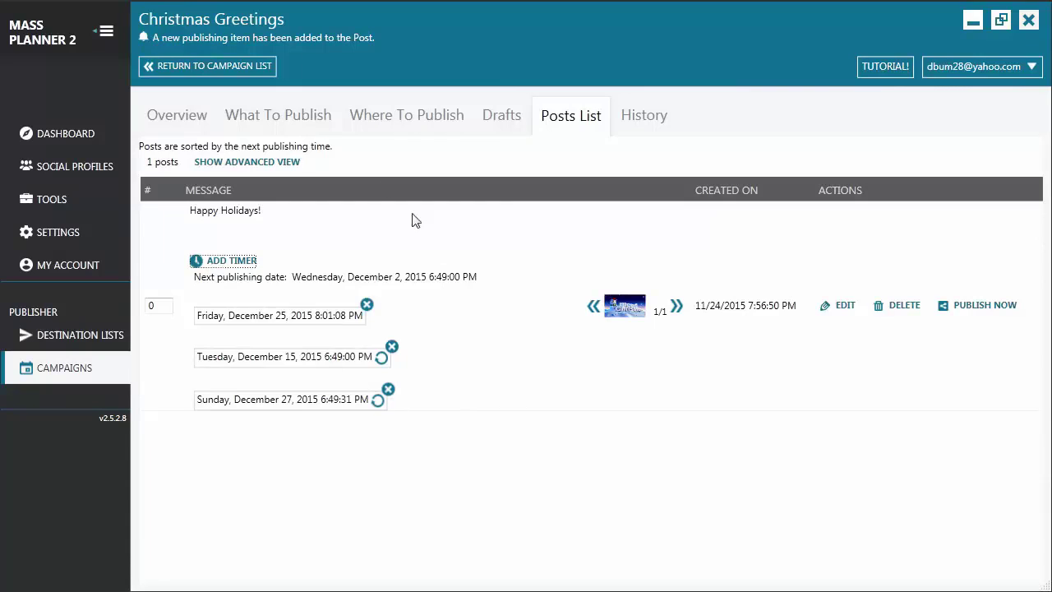
From the Overview, start publishing Christmas Greetings so its status turns Active.
left_click(196, 121)
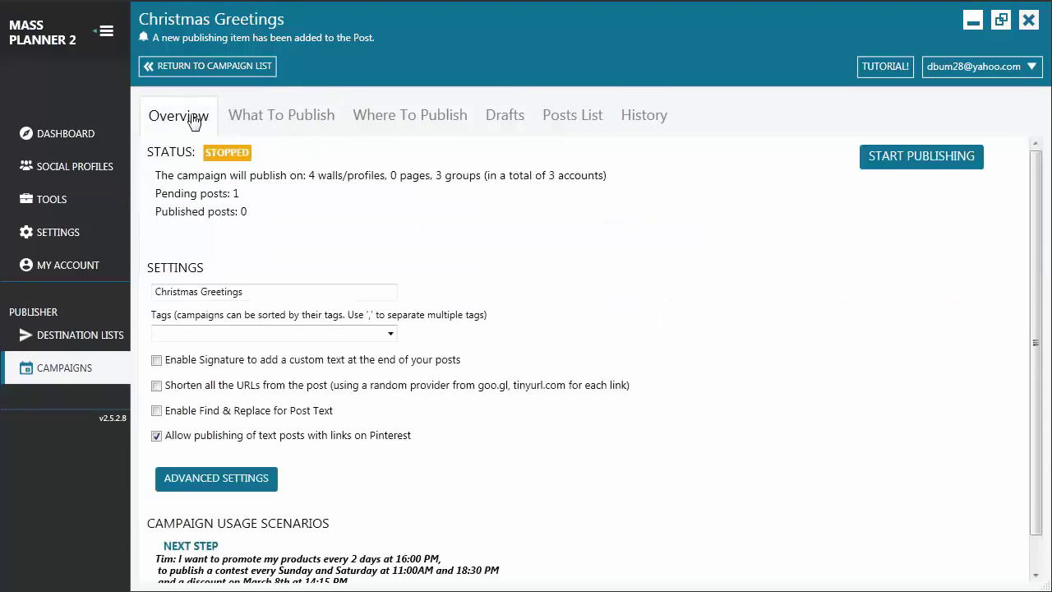
left_click(914, 164)
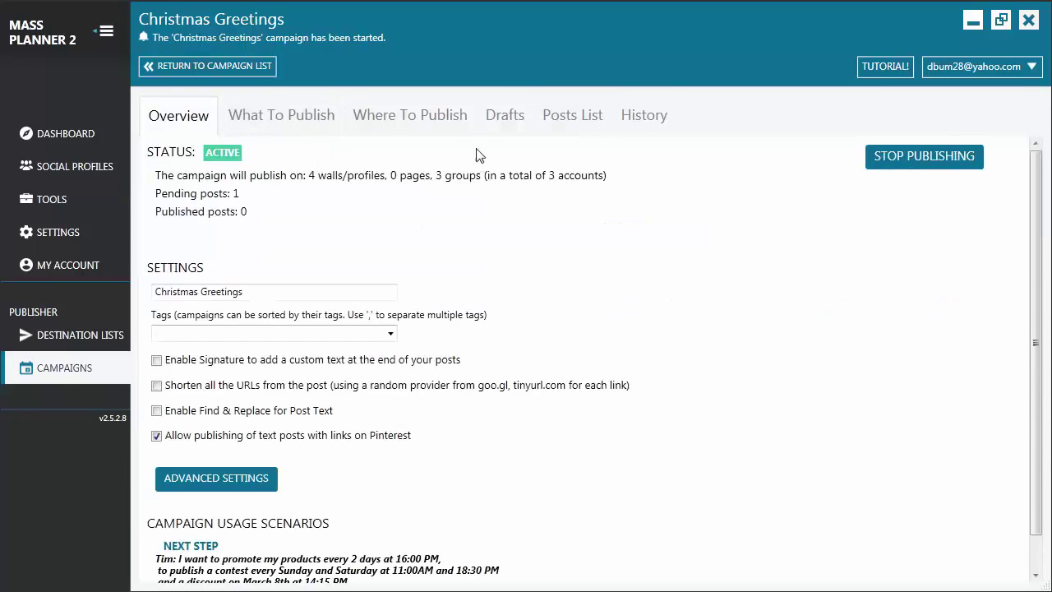